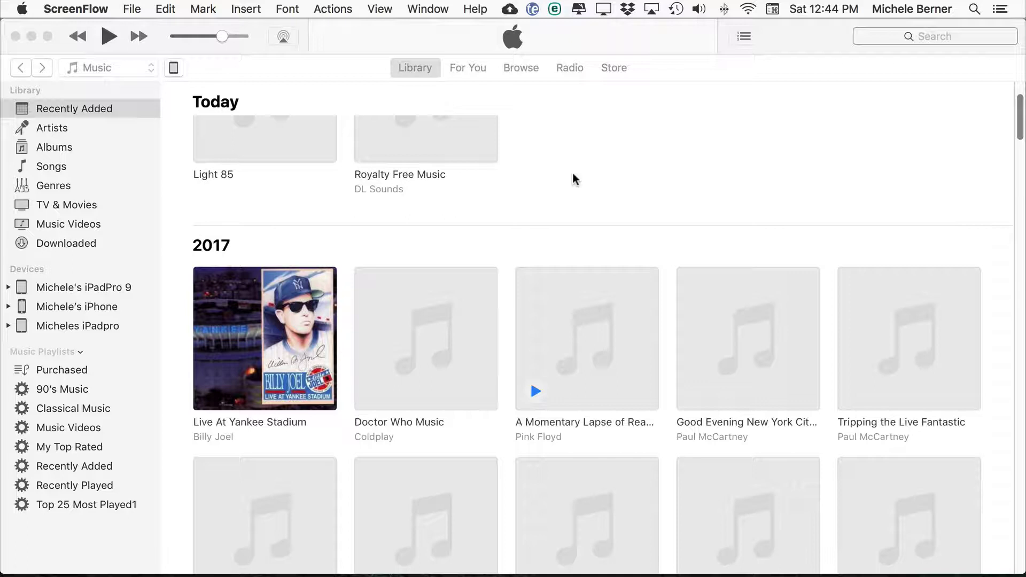
left_click(602, 203)
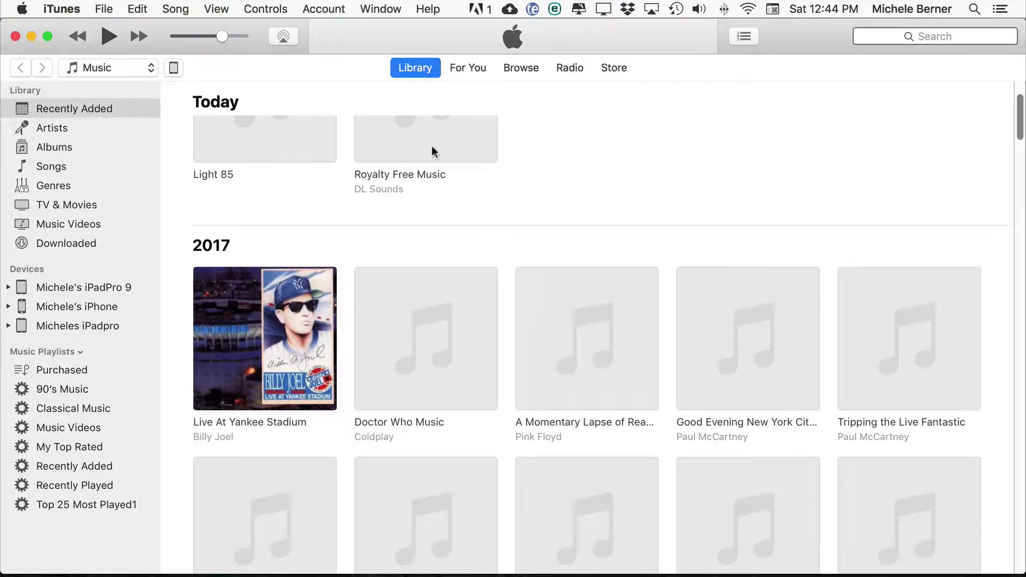
left_click(316, 10)
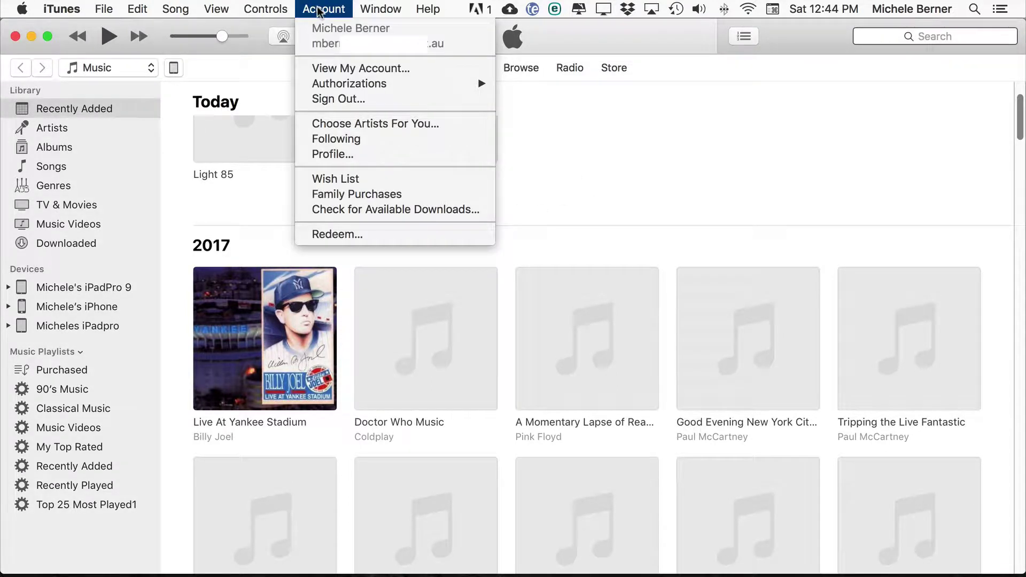
mouse_move(470, 83)
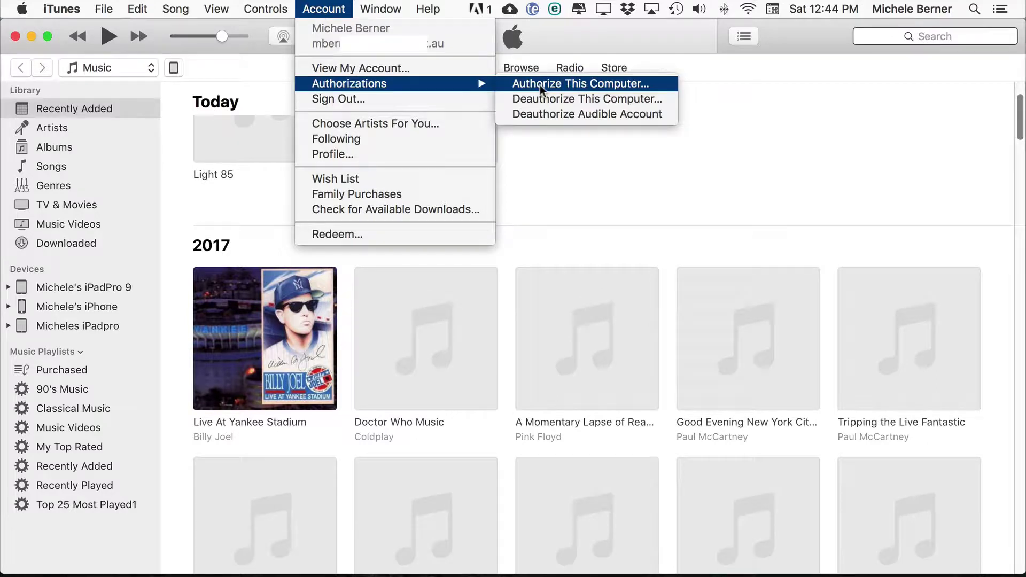
left_click(543, 179)
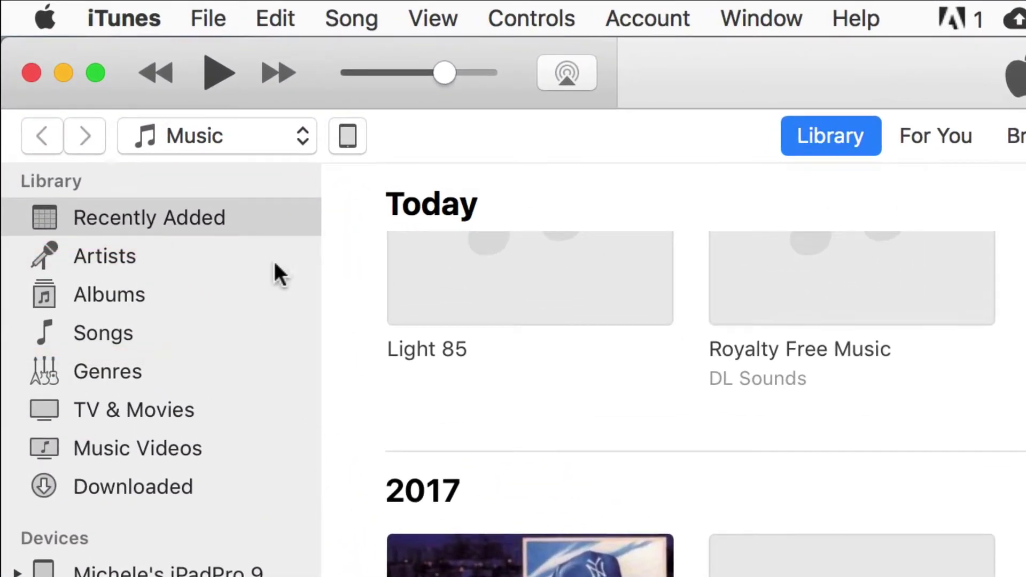
Step: Pick the iPad Pro 9 from the connected devices to show its Summary page
left_click(347, 135)
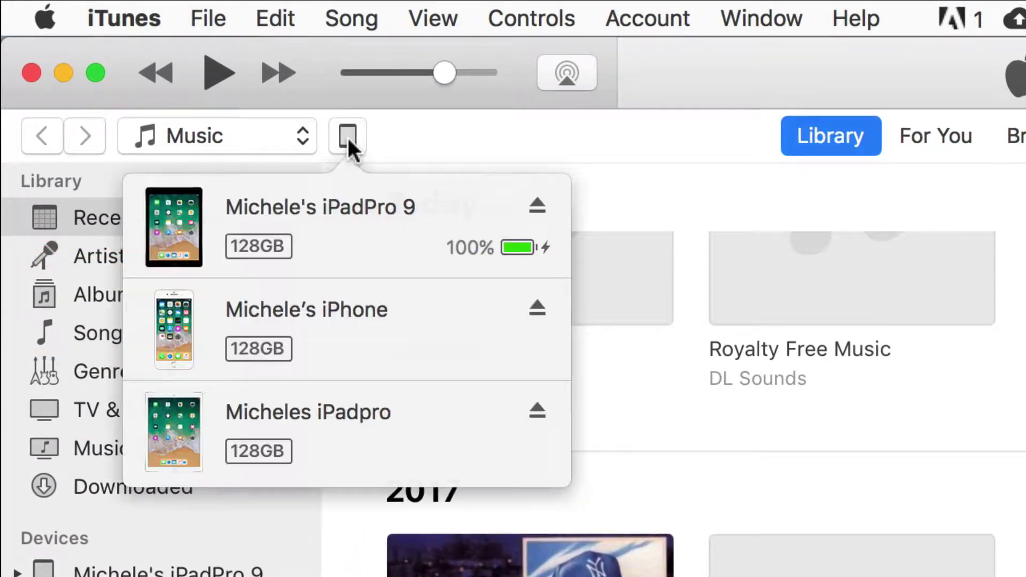
left_click(357, 206)
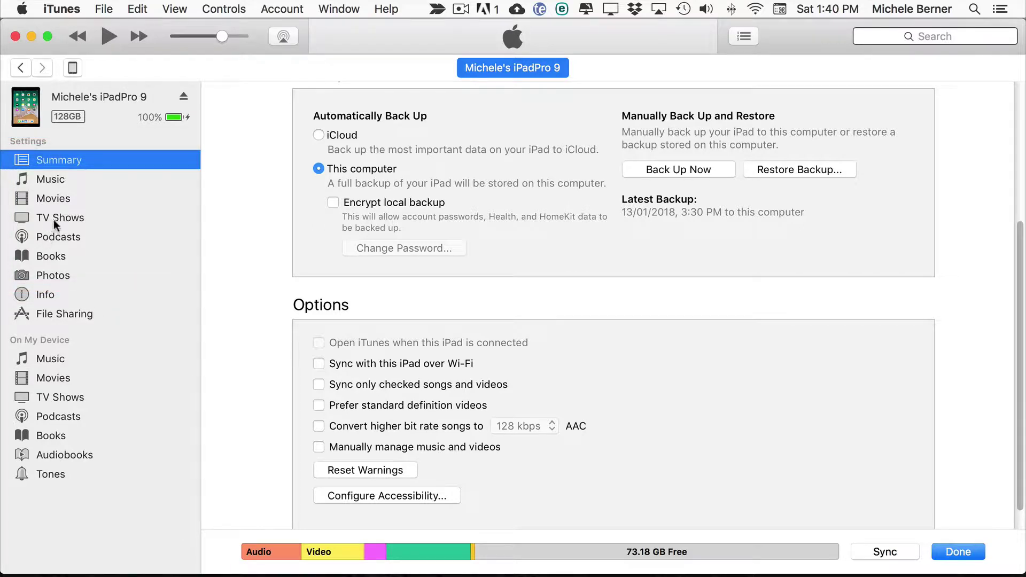
Step: Enable Sync Movies for the iPad with Automatically include turned off
left_click(52, 197)
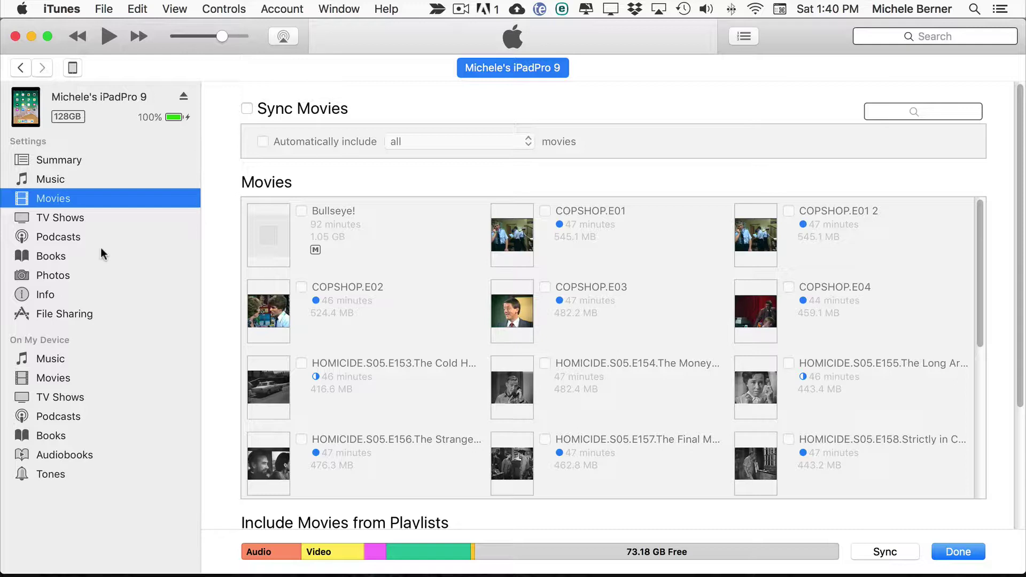
left_click(249, 113)
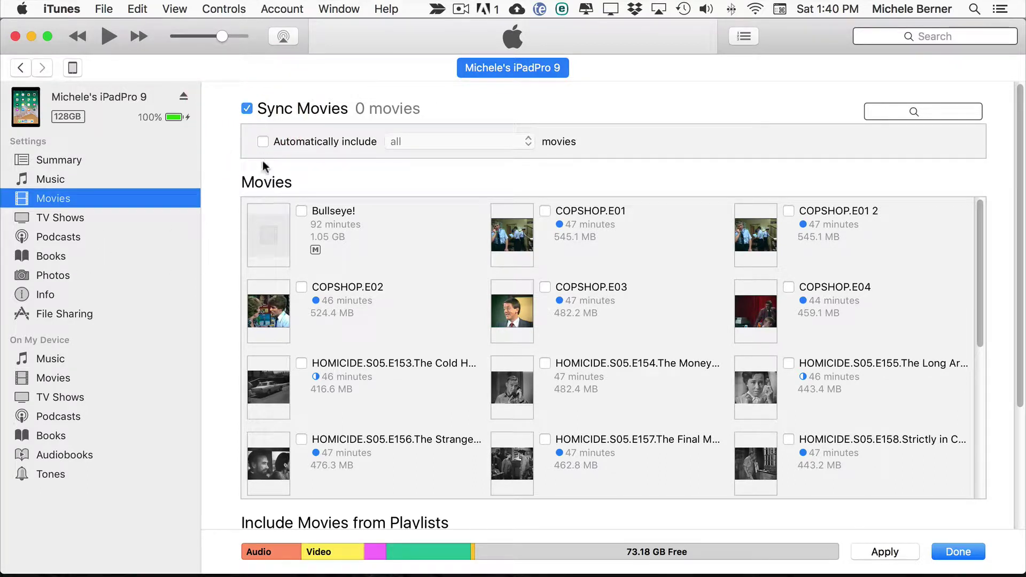
left_click(263, 142)
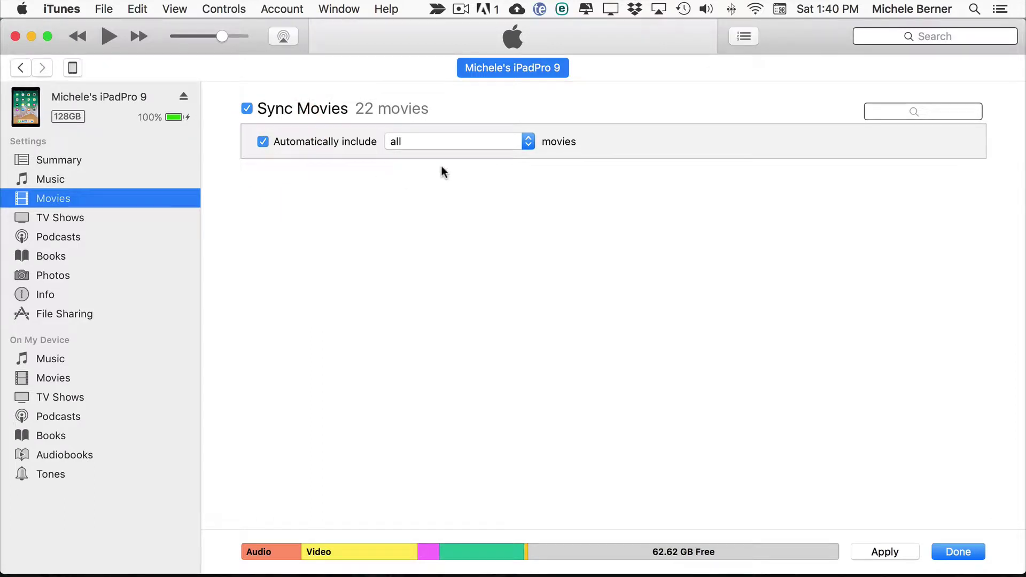
left_click(529, 142)
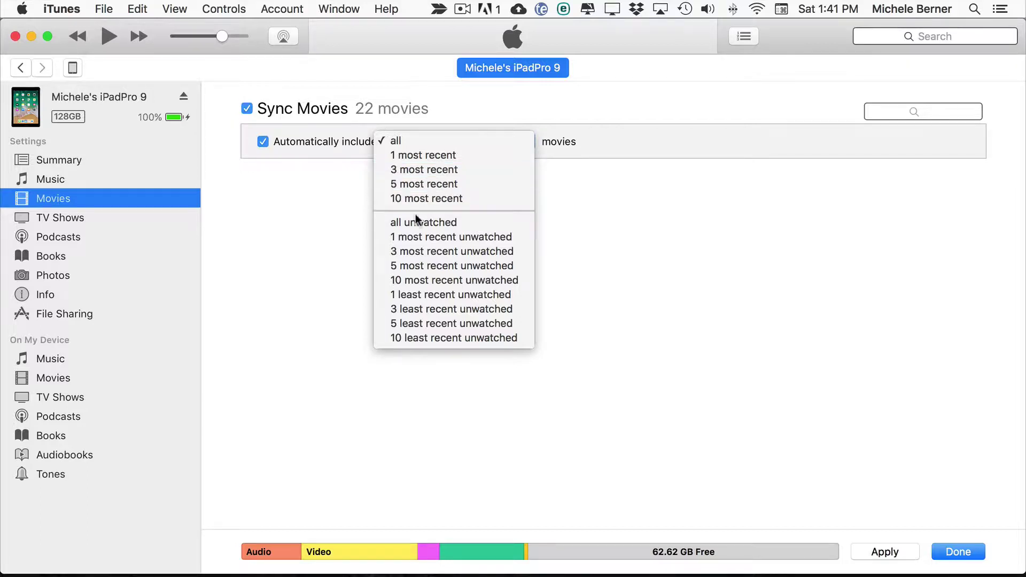
left_click(325, 210)
left_click(263, 141)
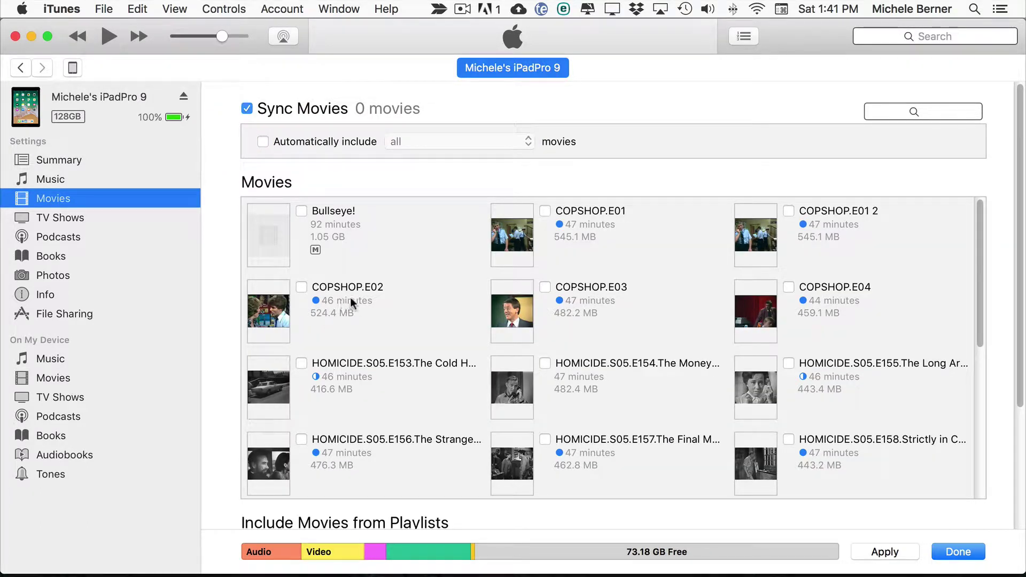
Step: Tick COPSHOP.E02, HOMICIDE.S05.E153, HOMICIDE.S05.E156 and COPSHOP.E01 for syncing
left_click(302, 288)
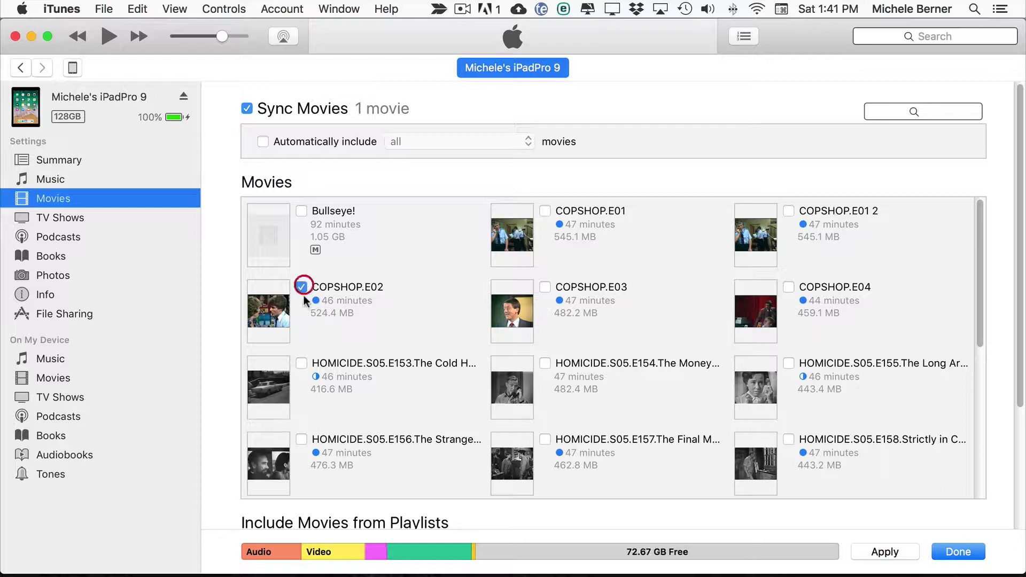
left_click(302, 363)
left_click(302, 439)
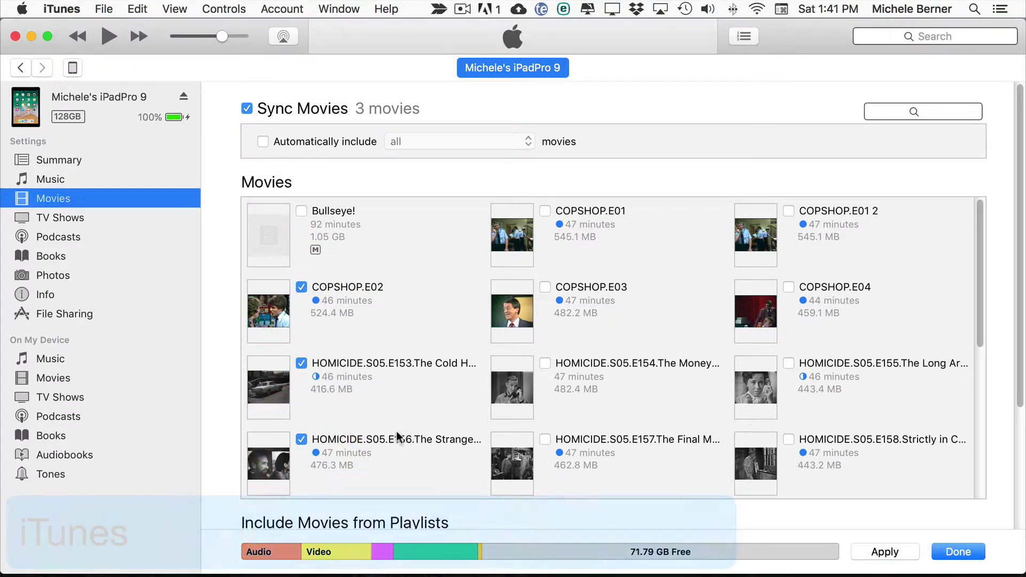
left_click(545, 211)
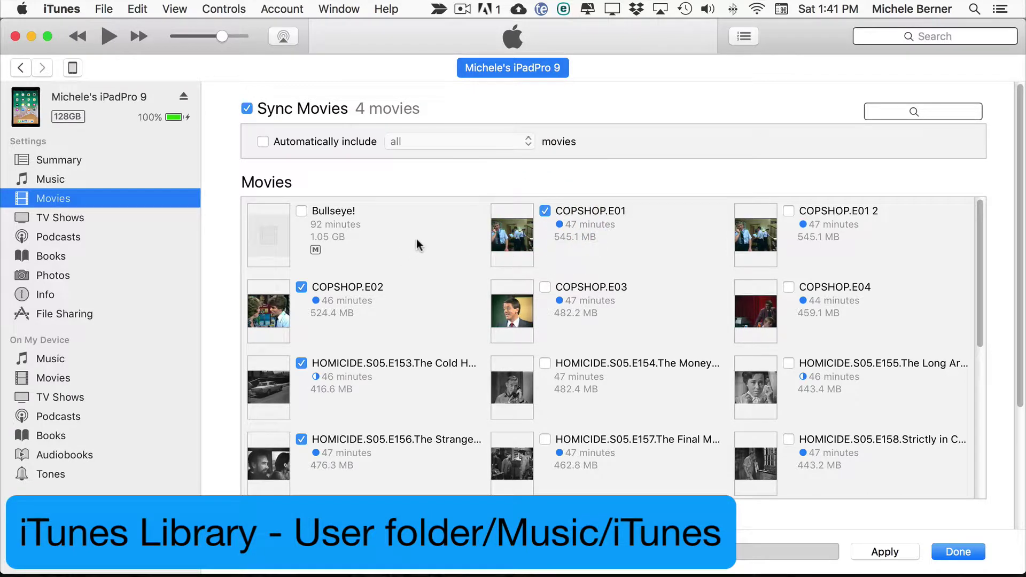
Step: Apply the movie choices to start the sync, backing up as Today 1:42 PM
left_click(884, 552)
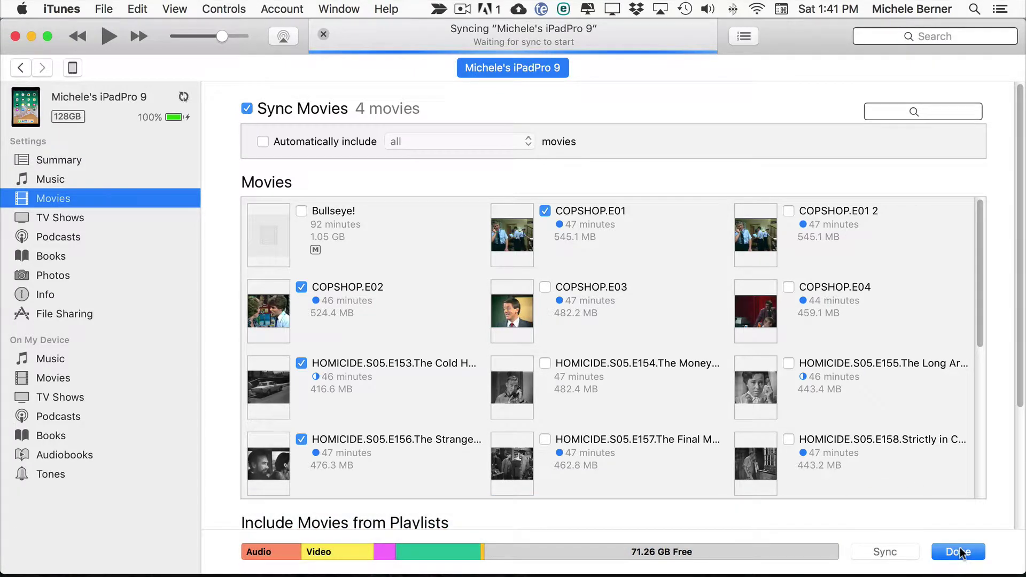
left_click(958, 552)
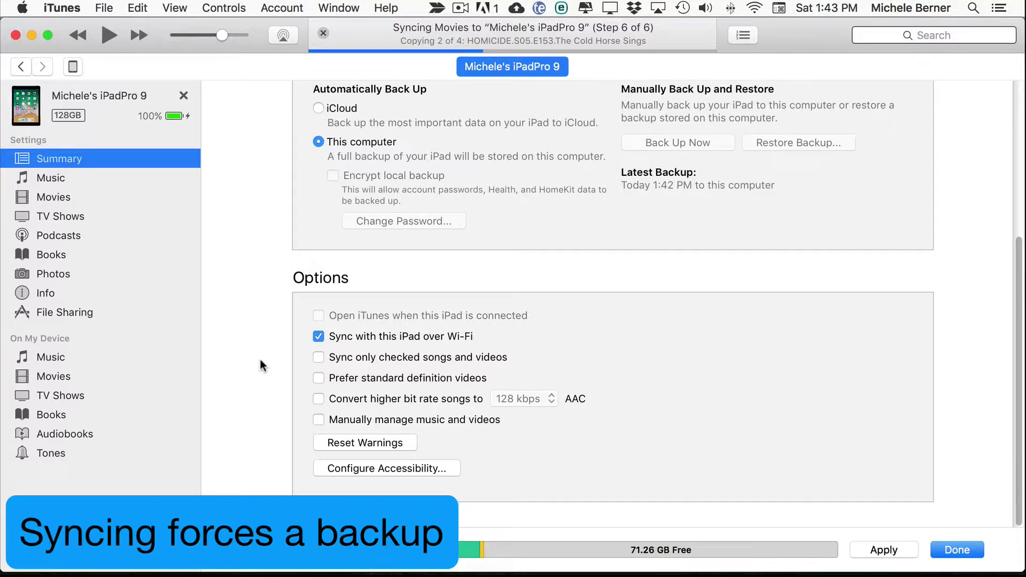
Step: Switch the iPad's automatic backup destination to iCloud
left_click(318, 109)
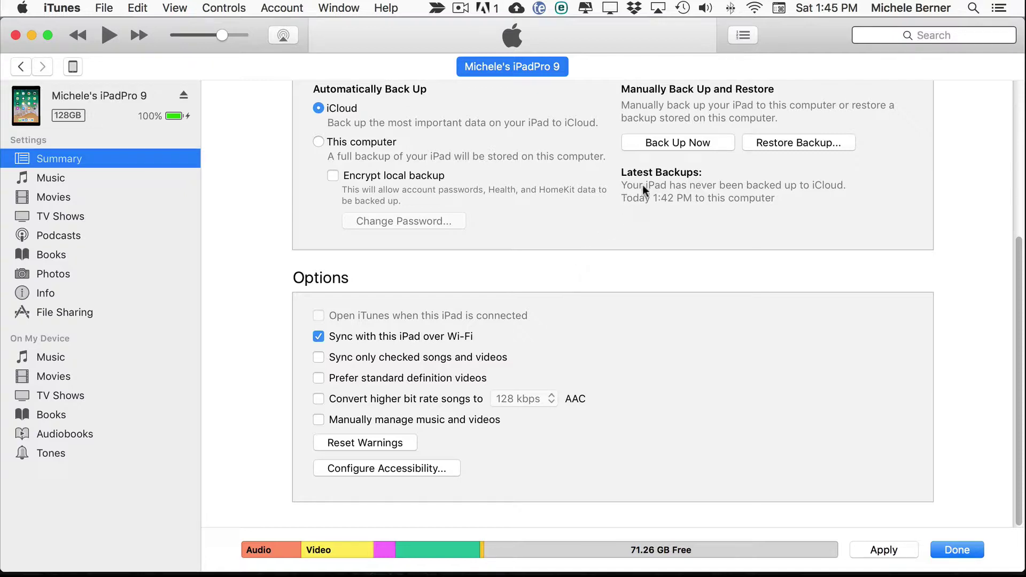
Step: Run Back Up Now to this computer, choosing Transfer Purchases, finishing at Today 1:46 PM
left_click(669, 144)
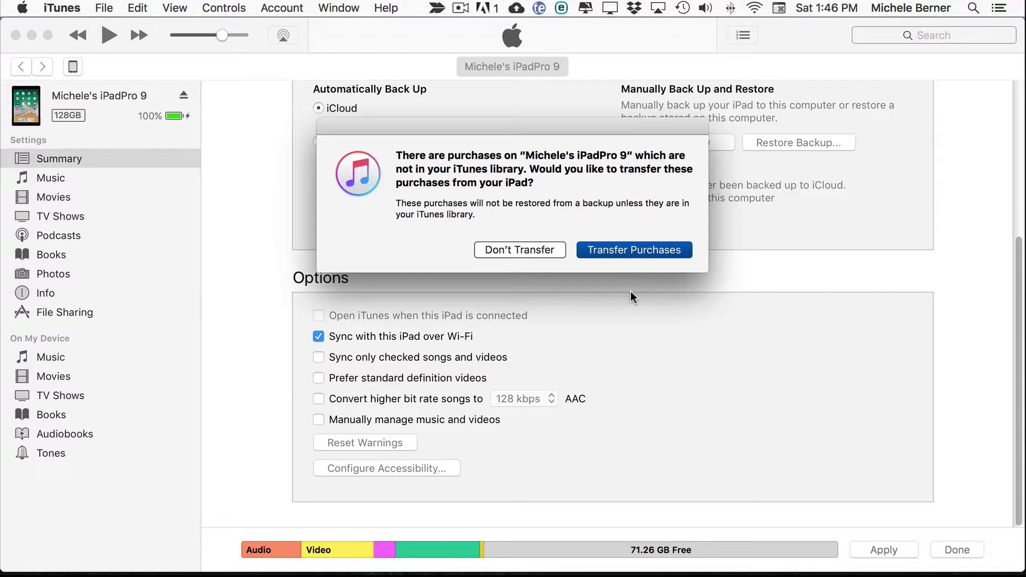
left_click(619, 251)
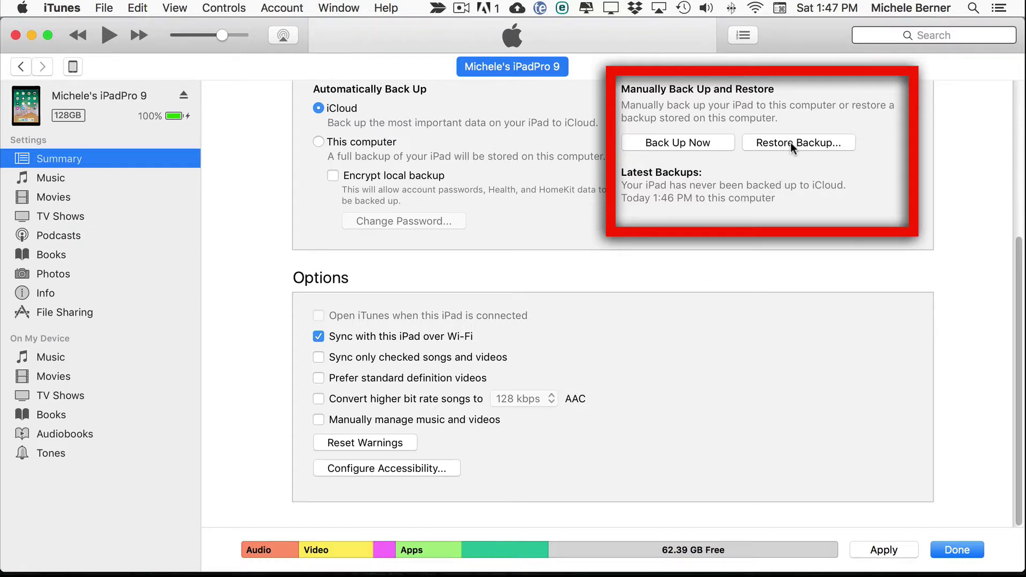
Step: Return to the Library and open iTunes Preferences at the Devices backups list
left_click(881, 550)
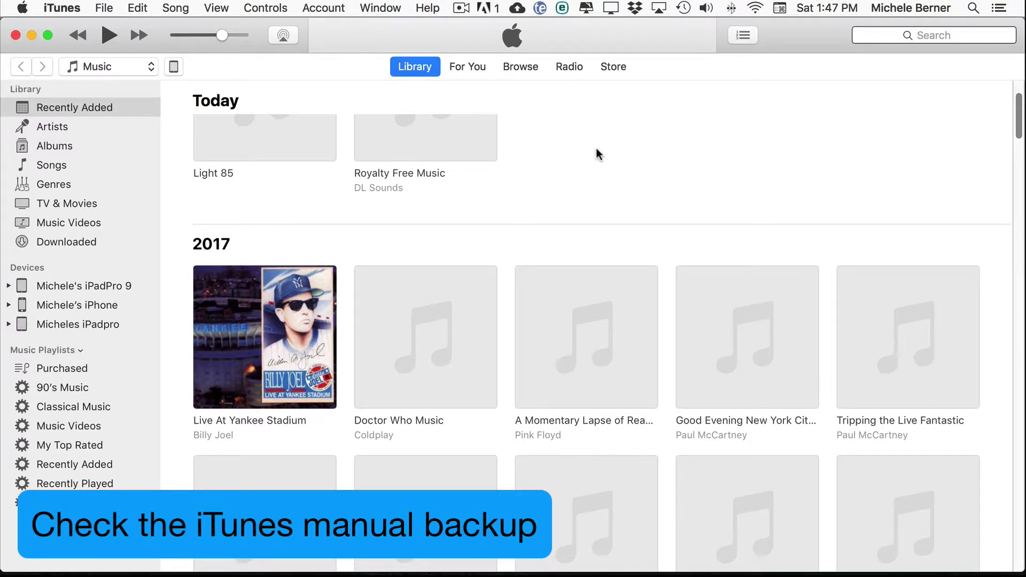
left_click(58, 11)
left_click(66, 47)
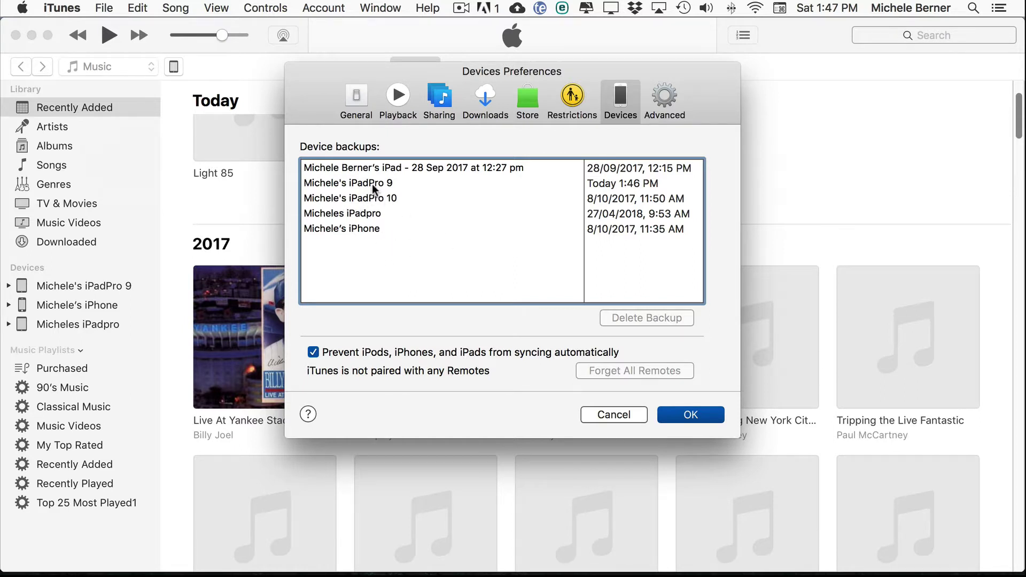
Step: Delete the 28 Sep 2017 iPad backup, confirm, and close Preferences with OK
left_click(372, 184)
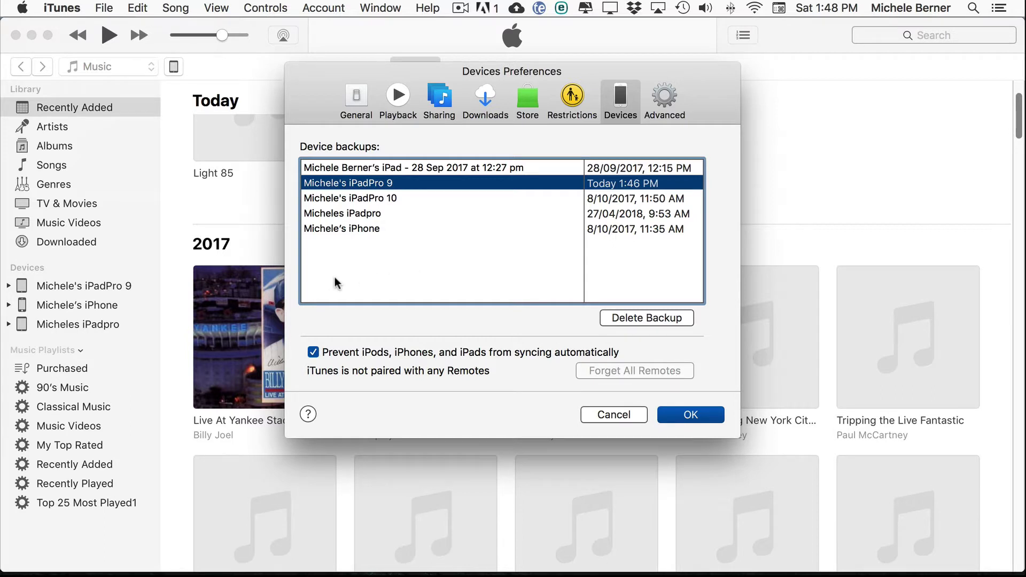
left_click(416, 167)
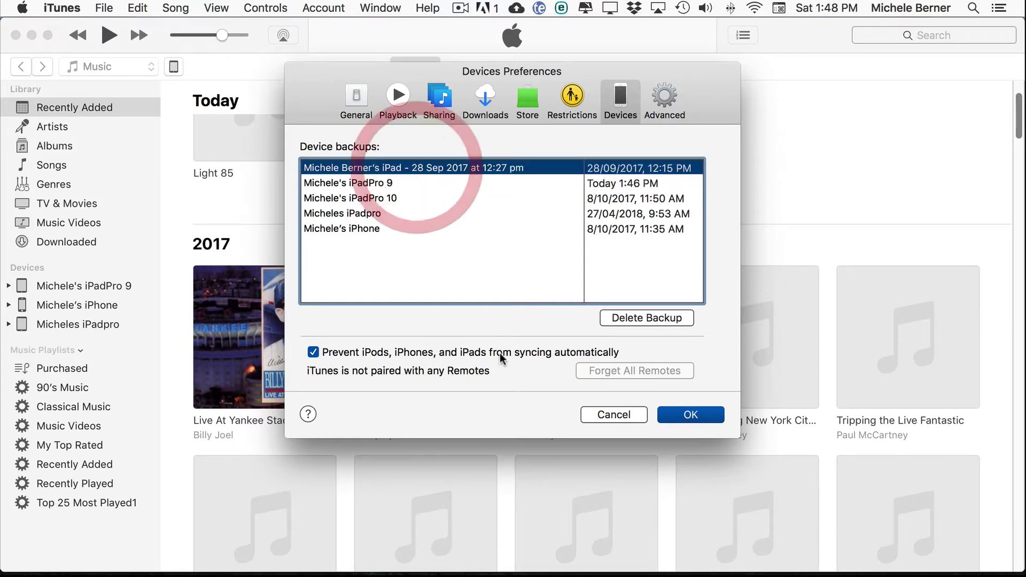
left_click(633, 319)
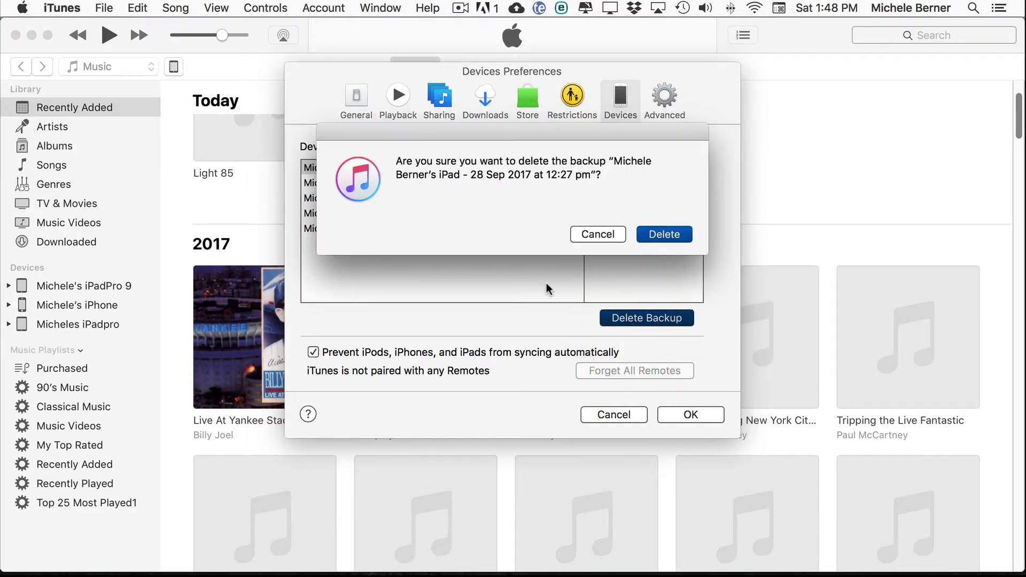
left_click(662, 234)
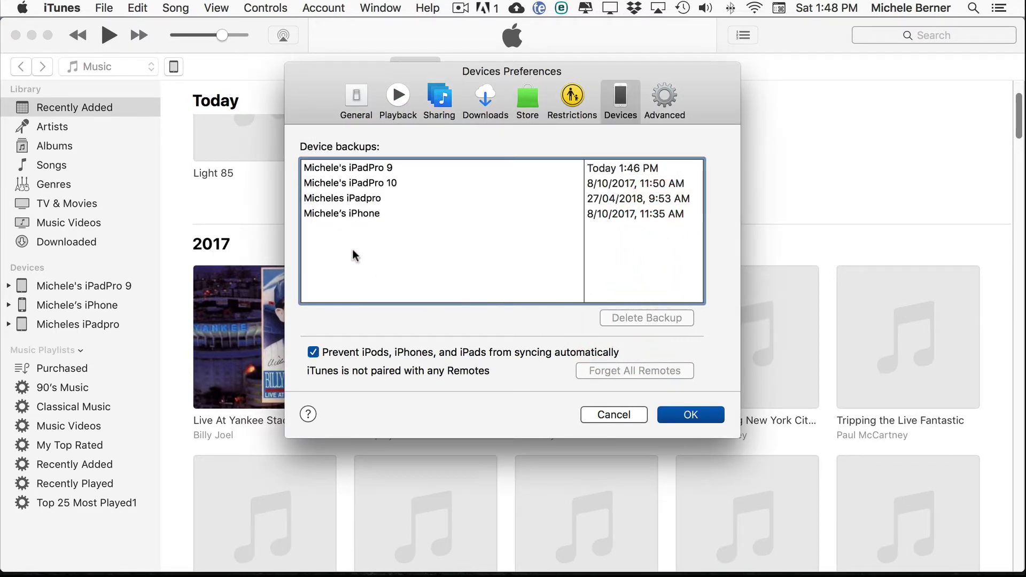
left_click(690, 415)
mouse_move(313, 574)
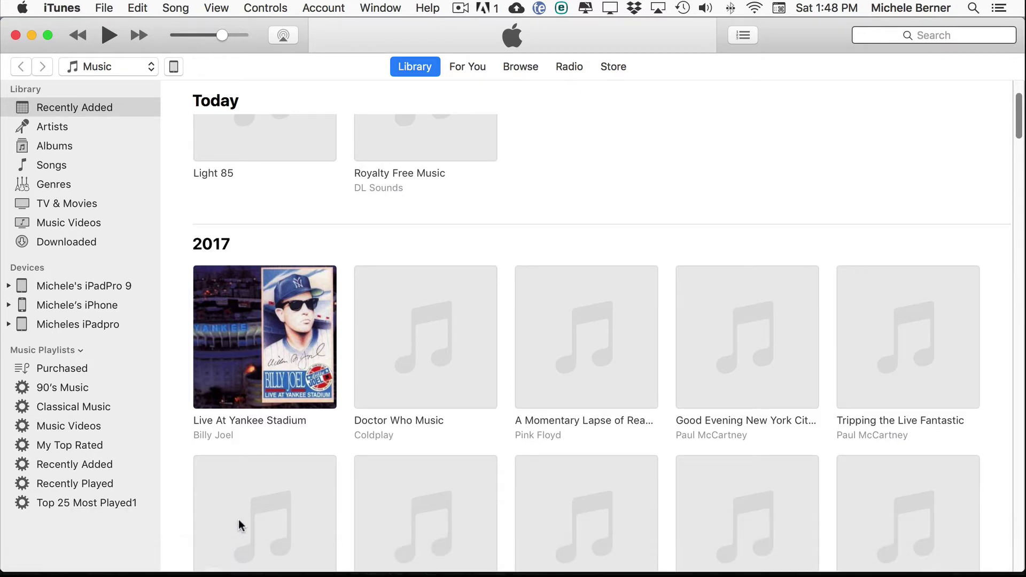
Step: In Finder, go to the hidden Library folder and expand Application Support > MobileSync to show Backup
left_click(32, 564)
left_click(207, 7)
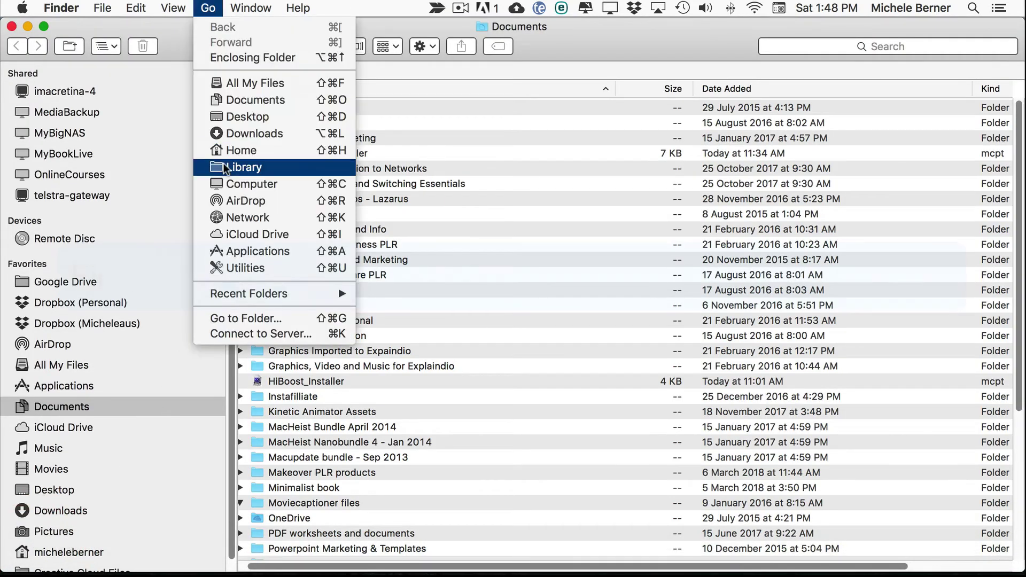
left_click(321, 162, "alt")
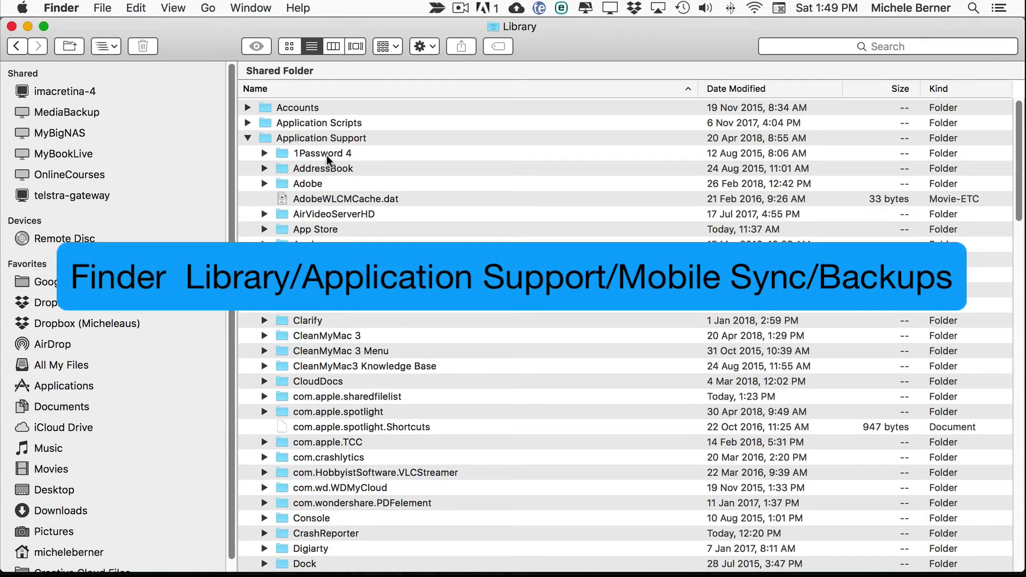
scroll(469, 322, "down", 6)
scroll(470, 322, "down", 4)
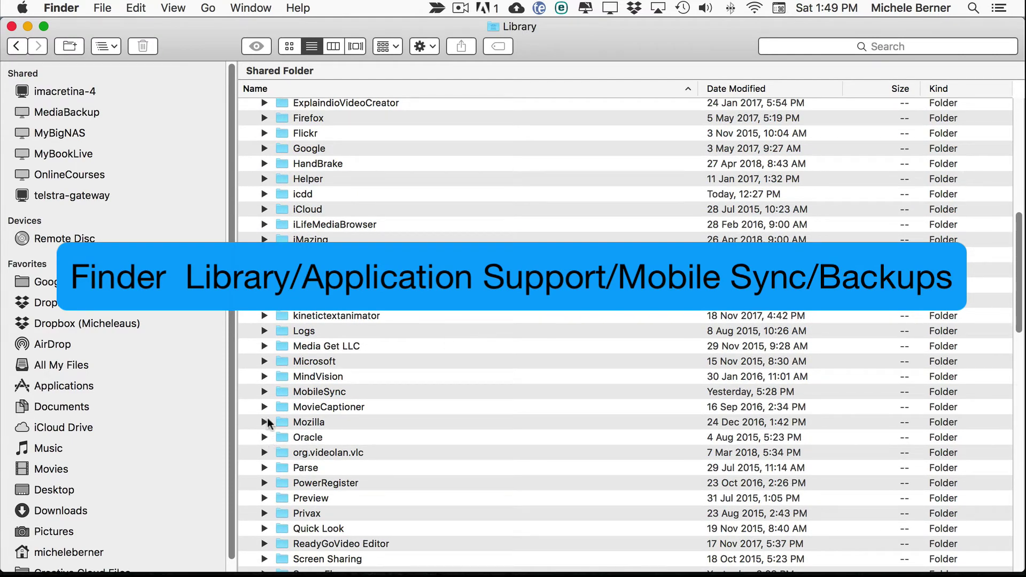
left_click(262, 392)
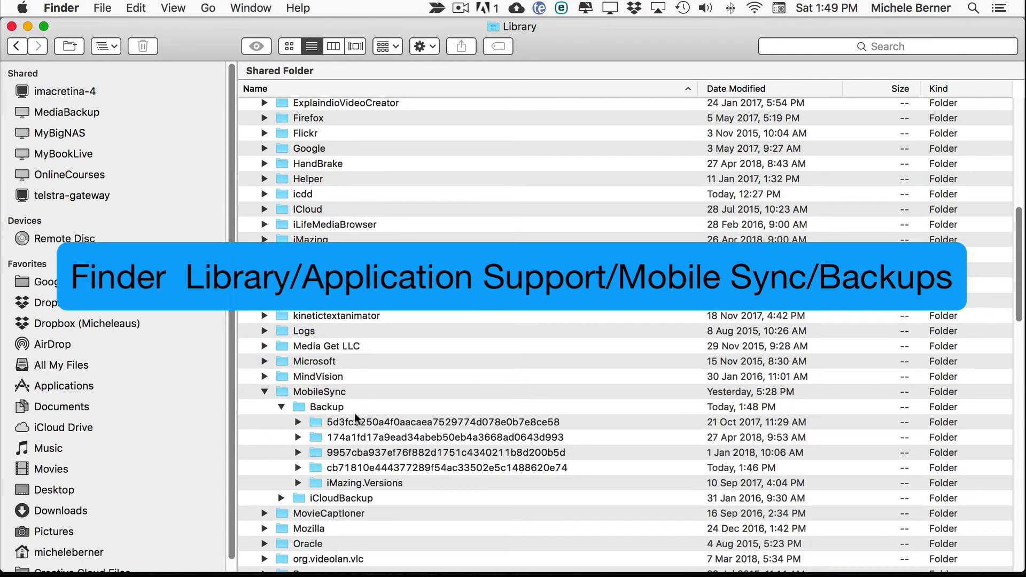